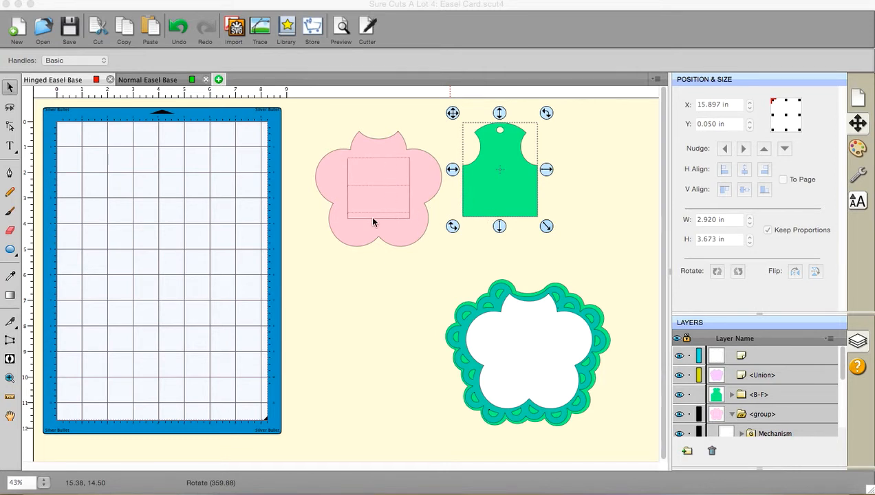
# Step: Move the green notched panel onto the pink flower, covering its score lines, at about X 11.15 in, Y 0.12 in
pyautogui.click(499, 193)
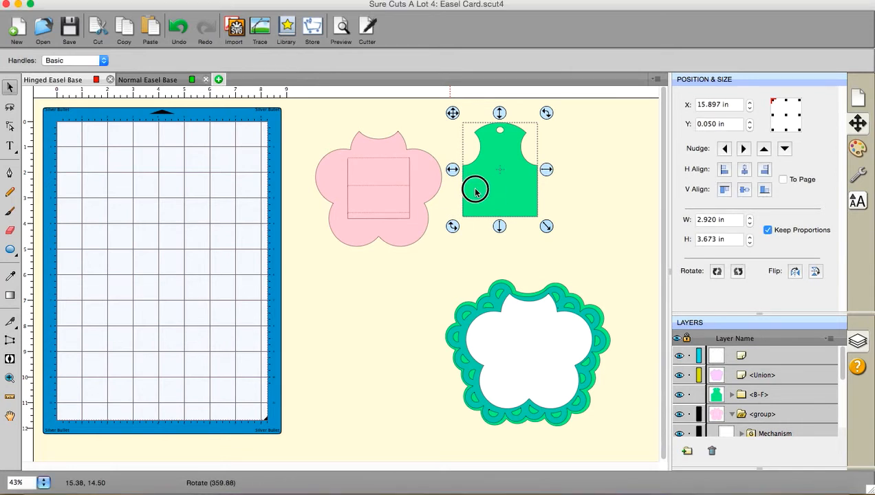
pyautogui.moveTo(502, 196); pyautogui.dragTo(385, 200)
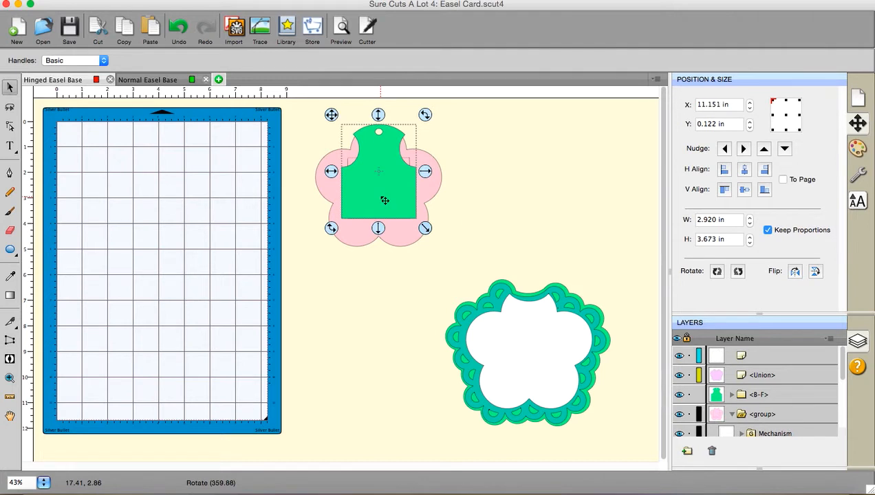
pyautogui.click(454, 254)
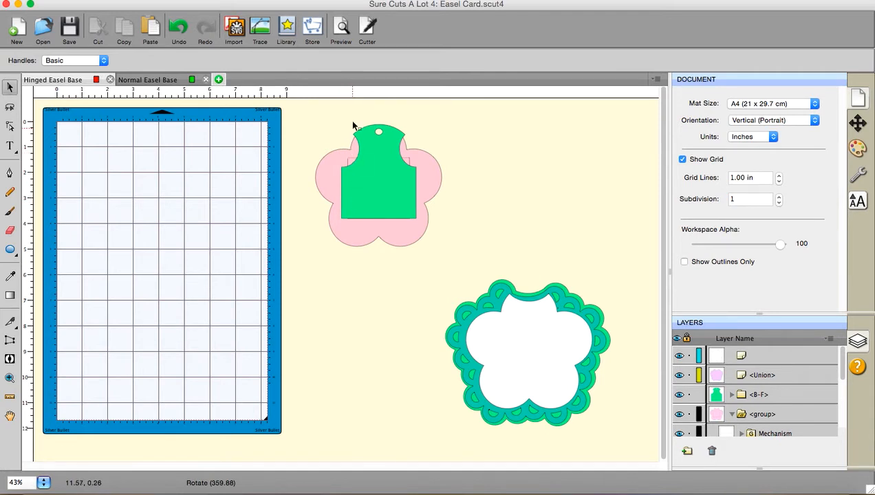
# Step: Nudge the green notched panel upward over the pink flower and move it back beside the flower at about X 16.06 in, Y 0.81 in
pyautogui.click(388, 171)
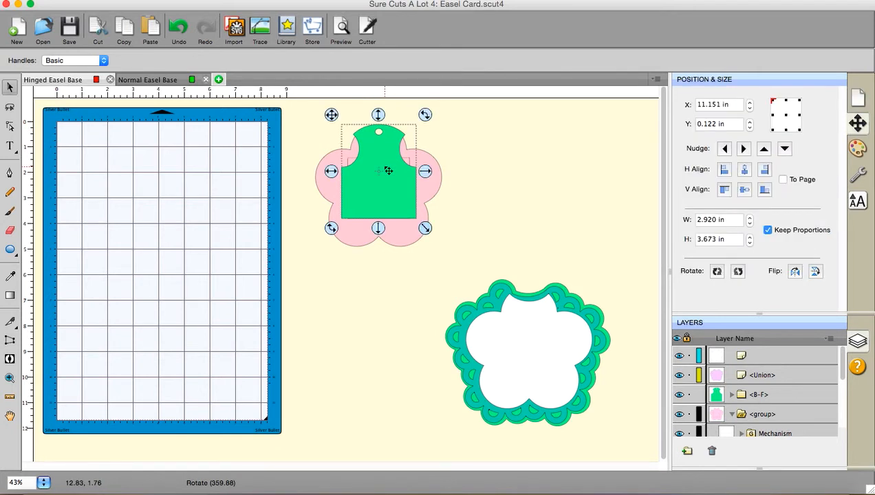
pyautogui.press('Up')
pyautogui.press('Up')
pyautogui.press('Up')
pyautogui.press('Up')
pyautogui.press('Up')
pyautogui.press('Up')
pyautogui.press('Up')
pyautogui.press('Up')
pyautogui.press('Up')
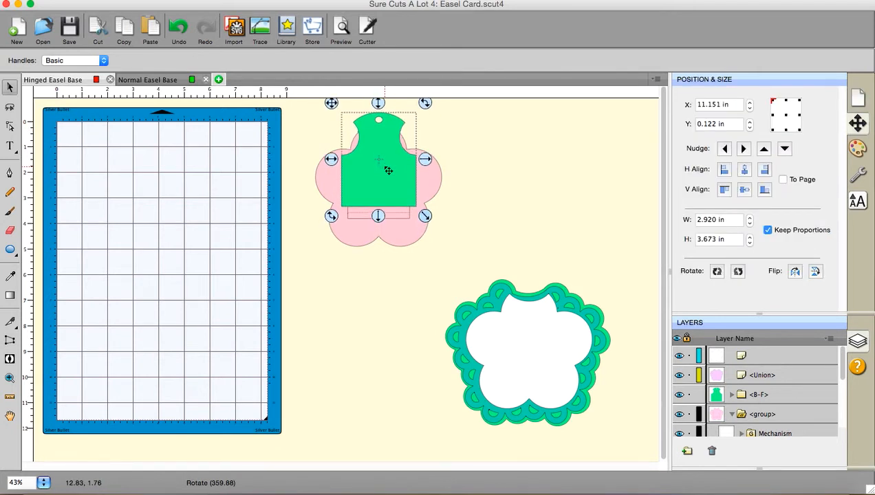
pyautogui.press('Up')
pyautogui.press('Up')
pyautogui.press('Up')
pyautogui.press('Up')
pyautogui.press('Up')
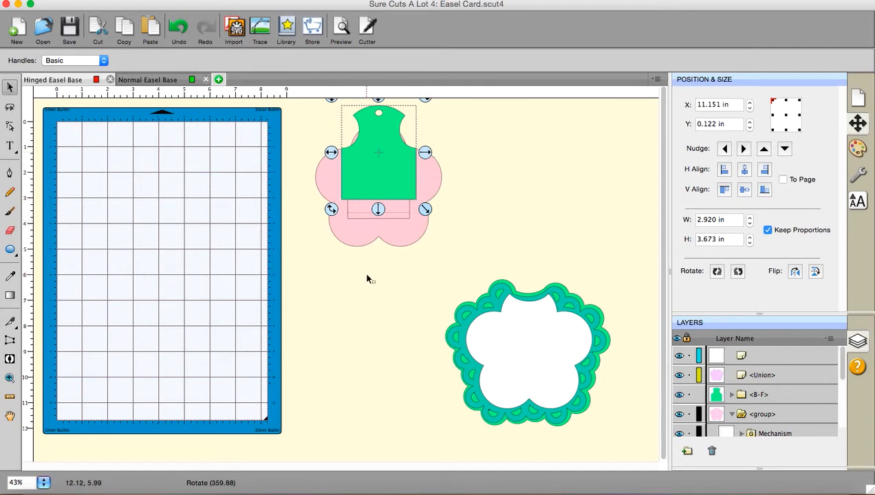
pyautogui.moveTo(382, 167); pyautogui.dragTo(513, 207)
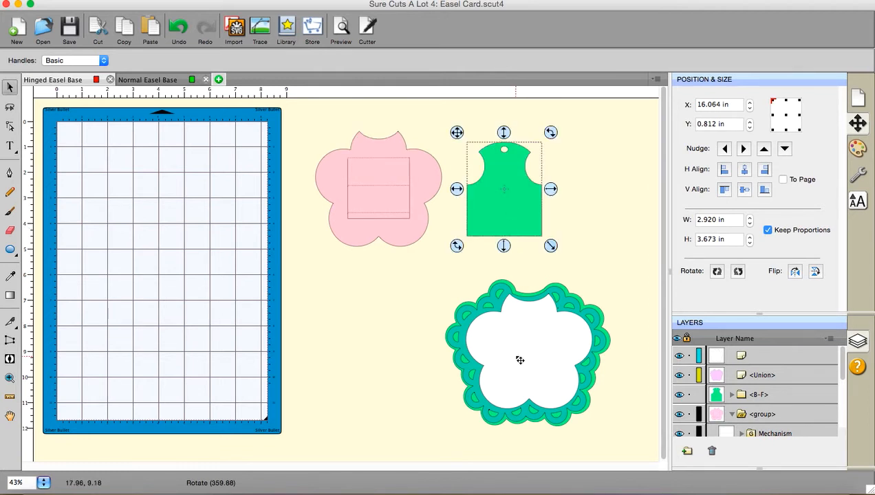
# Step: Move the white flower onto the mat, lift the lace-edged layer off the green scalloped base and lay it back at about X 15.3 in, Y 6.44 in
pyautogui.moveTo(517, 356); pyautogui.dragTo(193, 371)
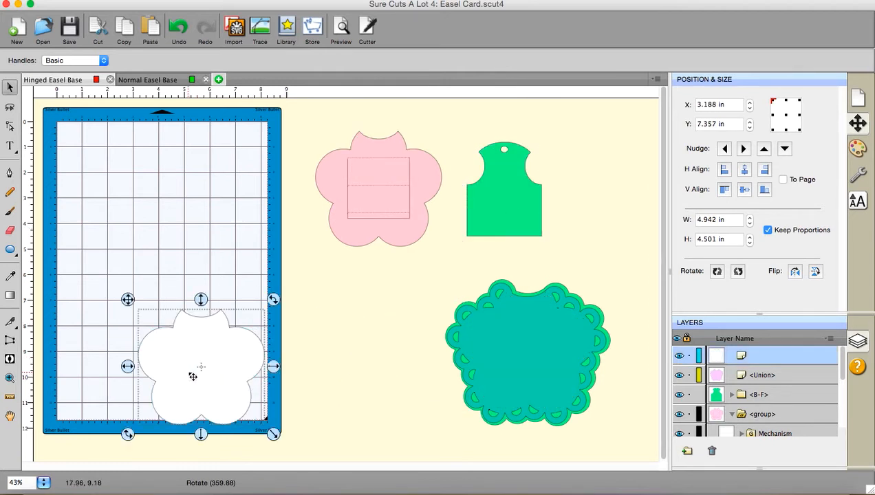
pyautogui.moveTo(484, 367); pyautogui.dragTo(315, 337)
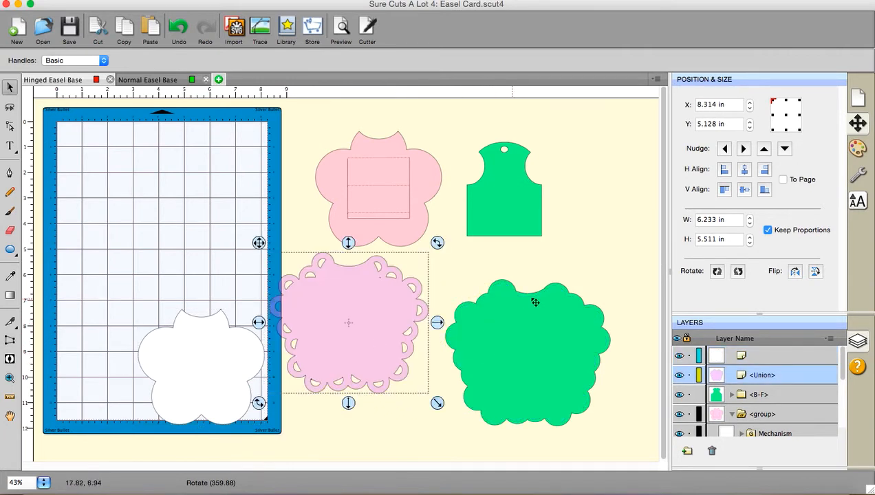
pyautogui.moveTo(360, 358); pyautogui.dragTo(539, 395)
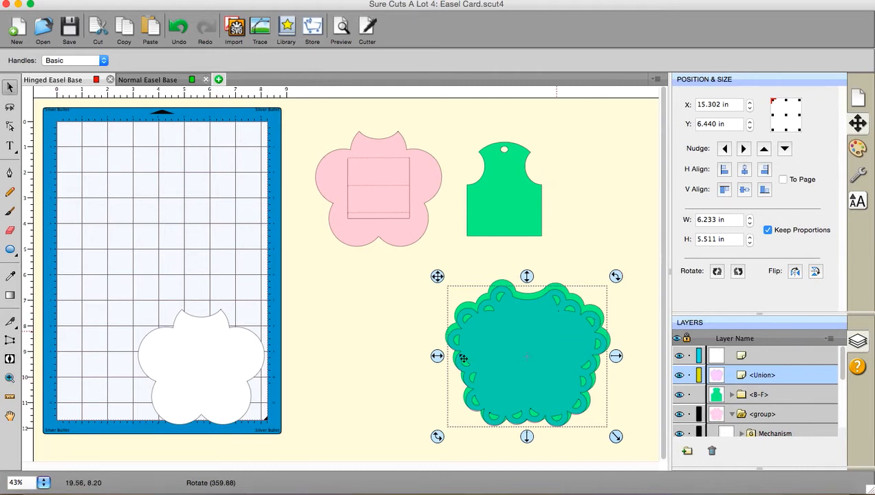
# Step: Place the white flower in the empty space below the pink flower at about X 9.51 in, Y 6.31 in
pyautogui.moveTo(234, 358); pyautogui.dragTo(372, 348)
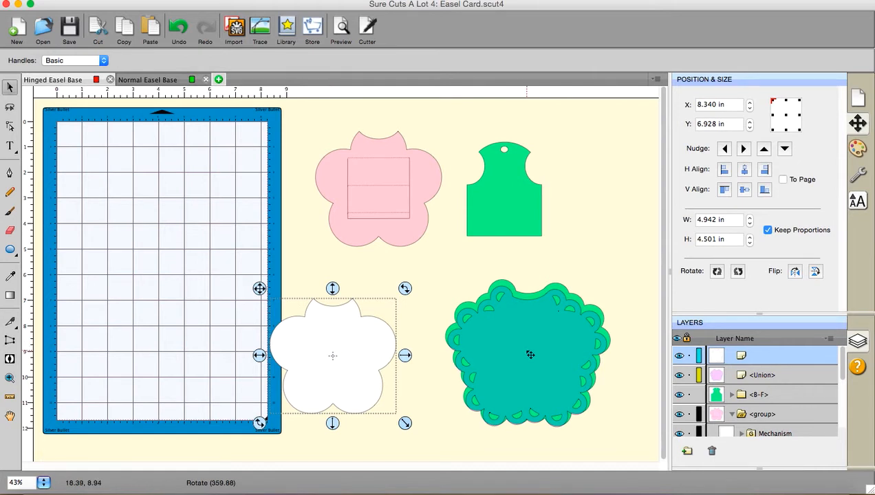
pyautogui.click(336, 367)
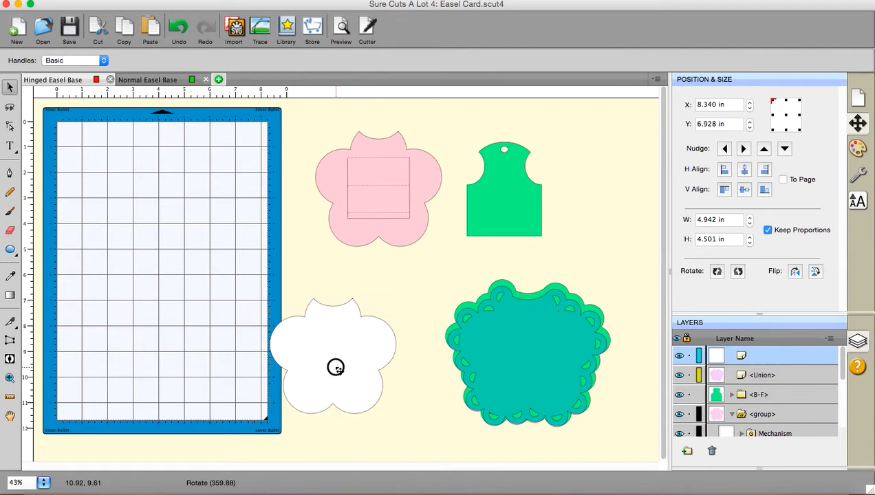
pyautogui.moveTo(336, 367); pyautogui.dragTo(367, 351)
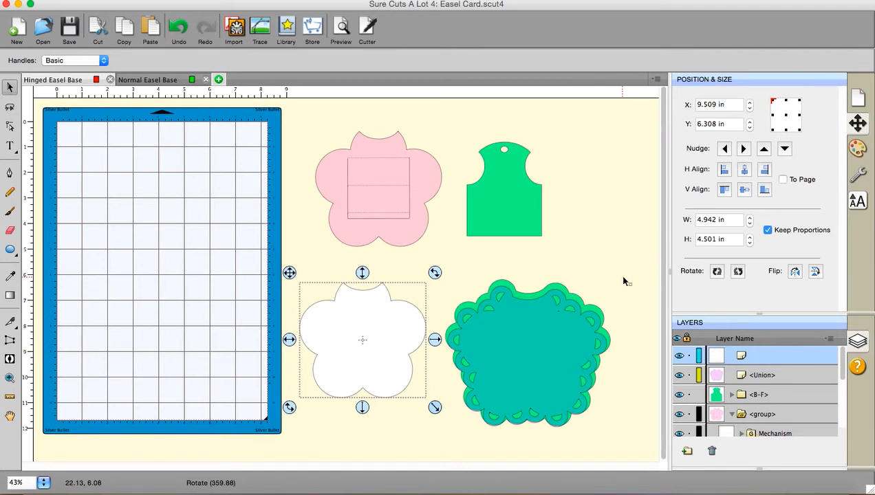
# Step: Show the Normal Easel Base page and select the score lines group of the card base on the mat
pyautogui.click(144, 80)
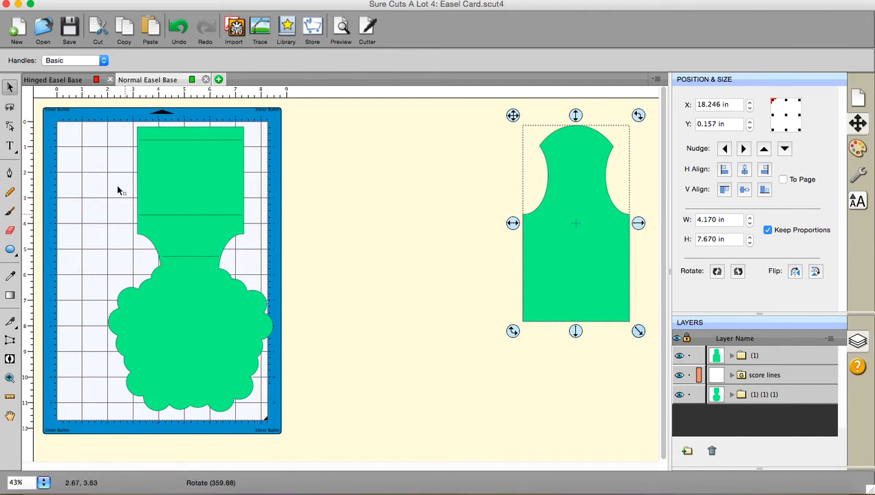
pyautogui.click(209, 143)
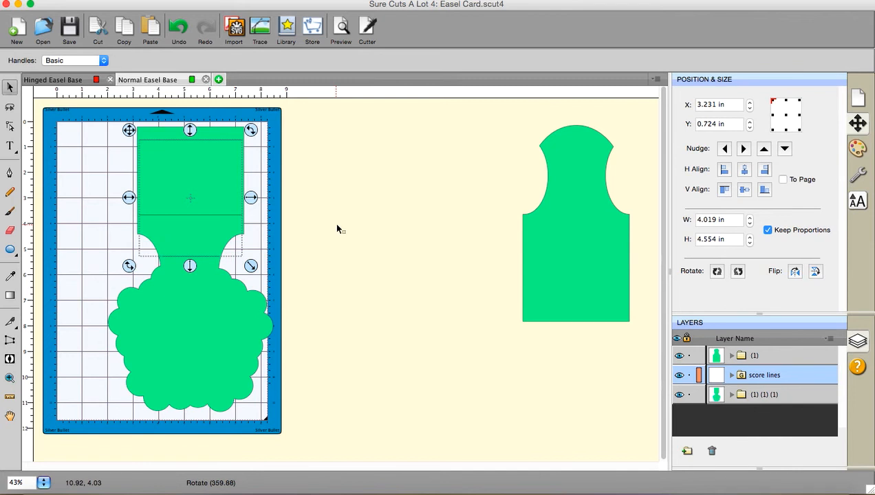
# Step: On the Hinged Easel Base page, overlay the green notched panel on the pink flower and return it beside the flower at about X 16.04 in, Y 0.29 in
pyautogui.click(62, 83)
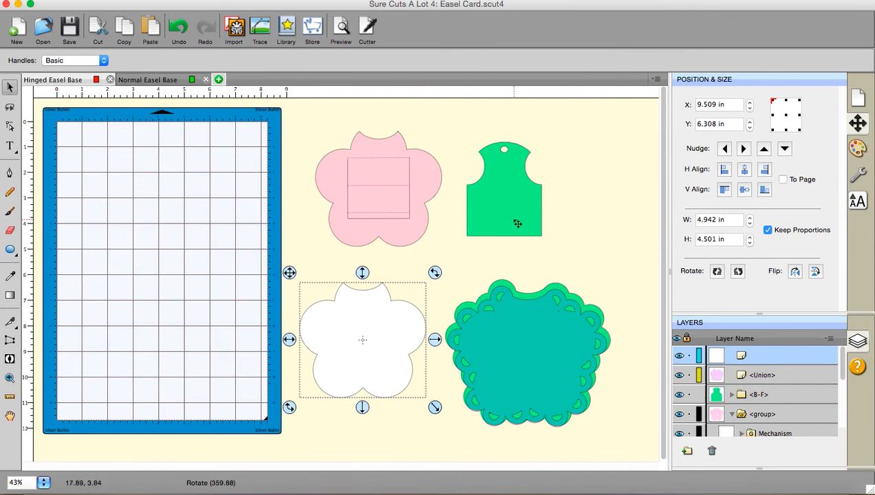
pyautogui.moveTo(518, 224); pyautogui.dragTo(387, 203)
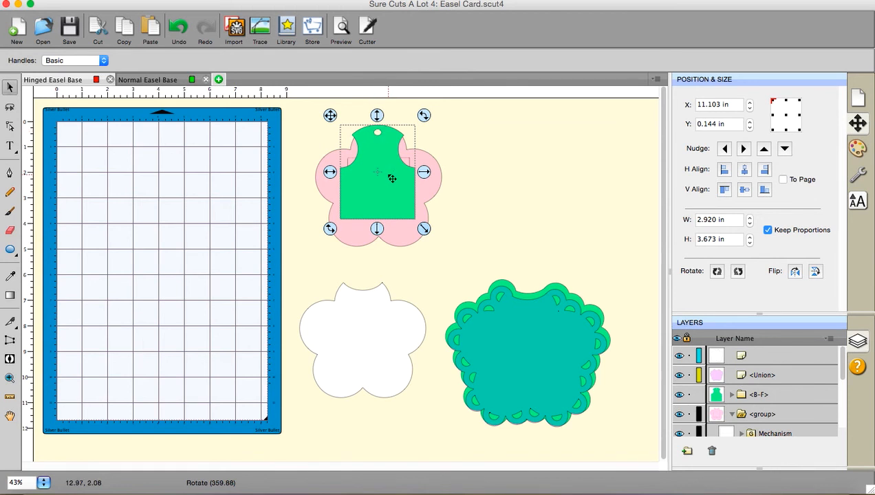
pyautogui.moveTo(392, 178); pyautogui.dragTo(521, 189)
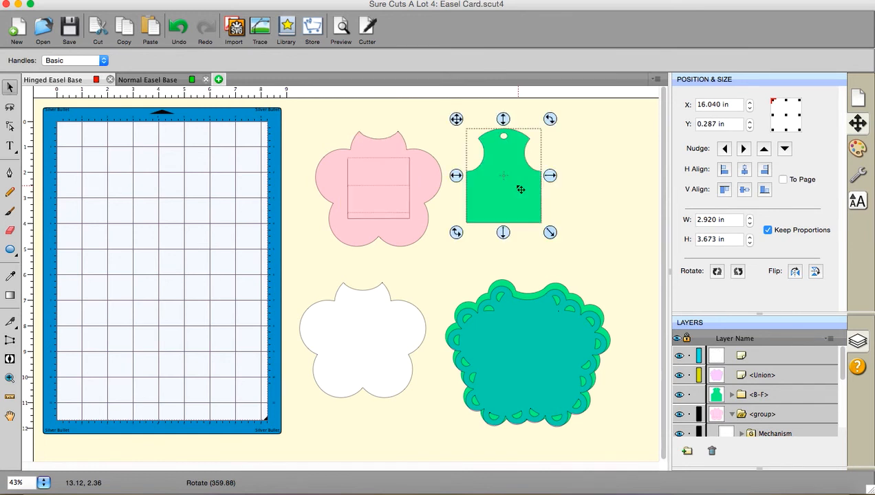